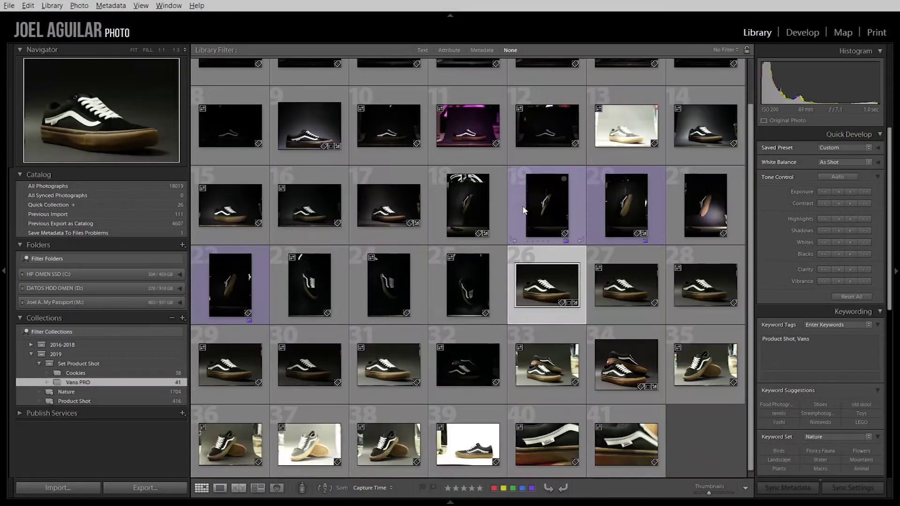
Open the hanging-sneaker shot IMG_9301 in Develop and bring up the Lens Corrections settings
double_click(524, 210)
key("Right")
key("d")
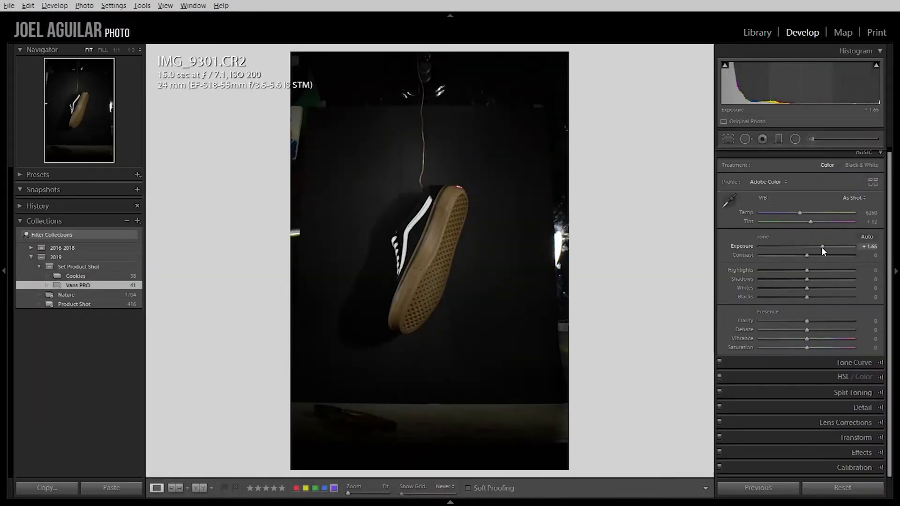
key("ctrl+6")
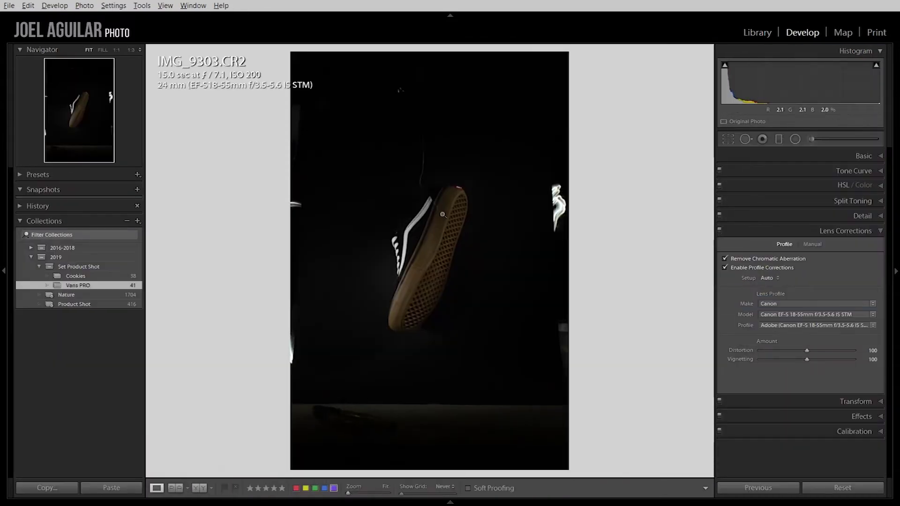
Send the hanging-shoe photos to Photoshop as layers using Edit In > Open as Layers
right_click(421, 213)
left_click(562, 299)
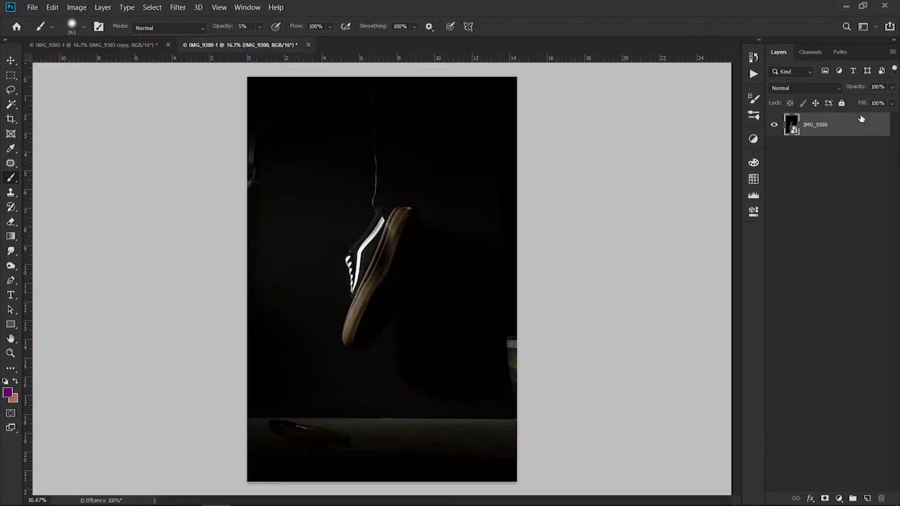
right_click(858, 124)
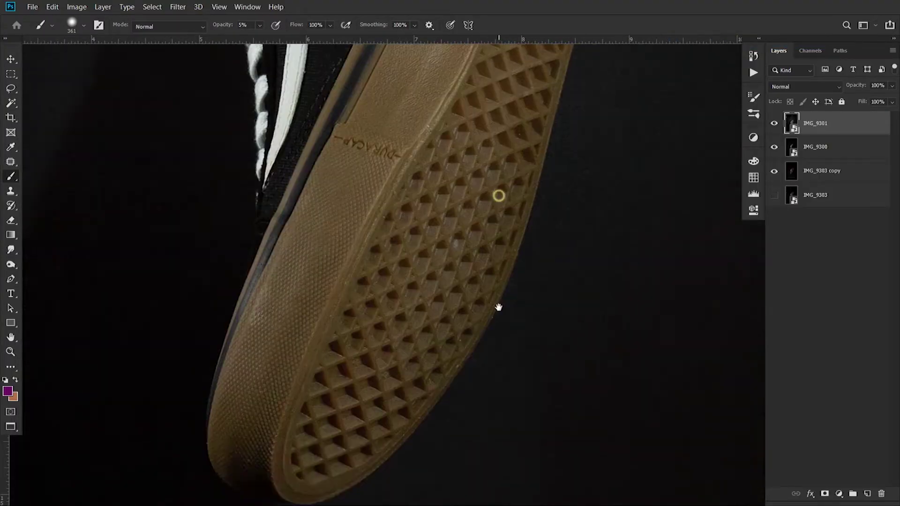
Add a layer mask to the IMG_9301 layer
left_click(826, 493)
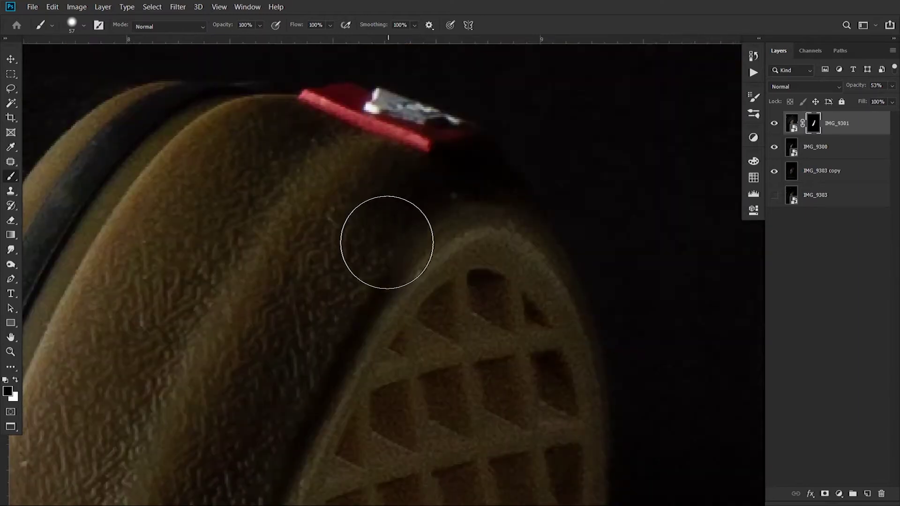
Fit the shoe in view, drop IMG_9301 to about 34% opacity and toggle it to compare
key("ctrl+0")
left_click_drag(864, 85, 862, 99)
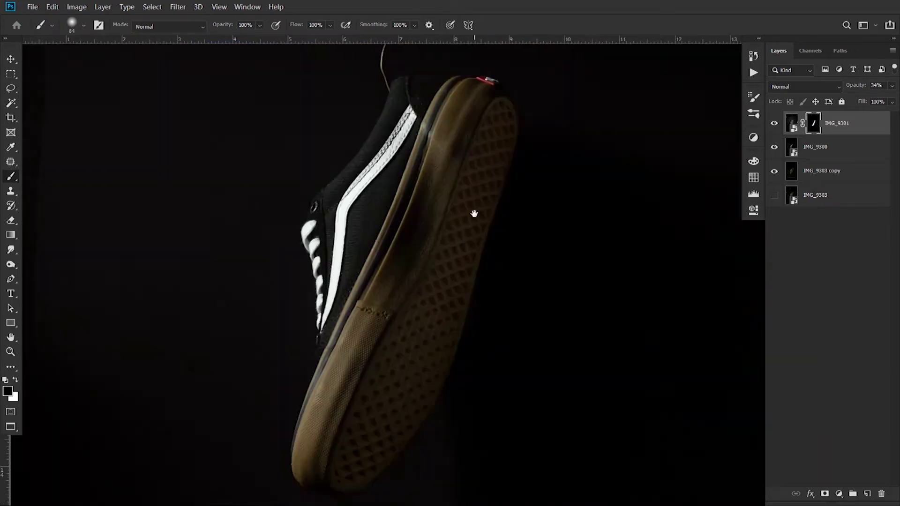
left_click(774, 124)
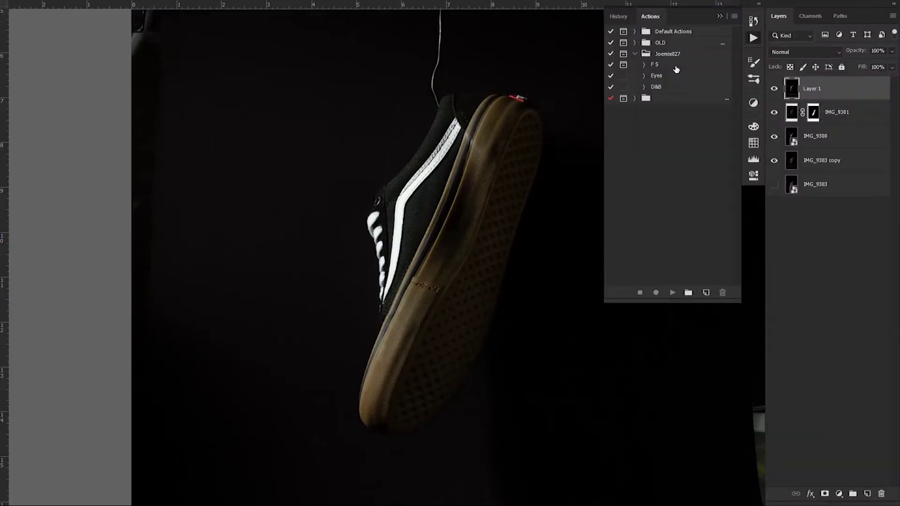
Run the F S action and size the healing brush around the collar thread
left_click(676, 65)
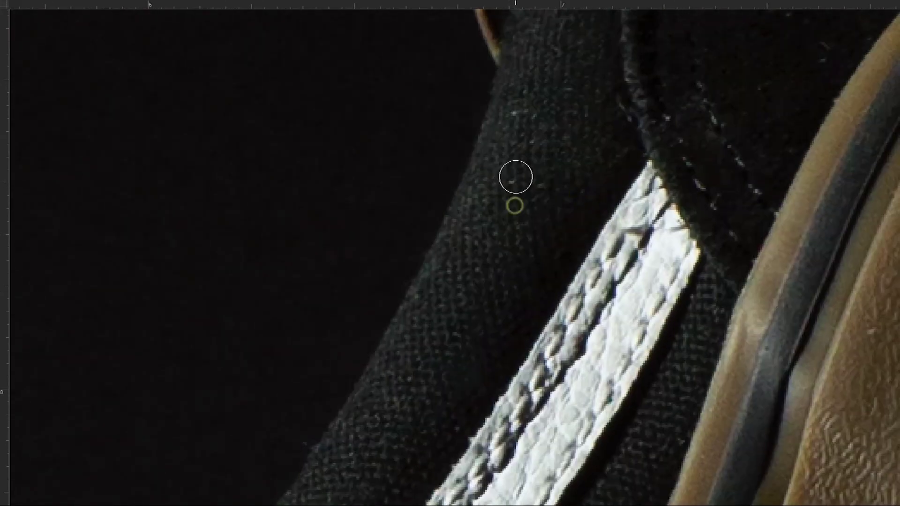
left_click_drag(516, 177, 532, 228)
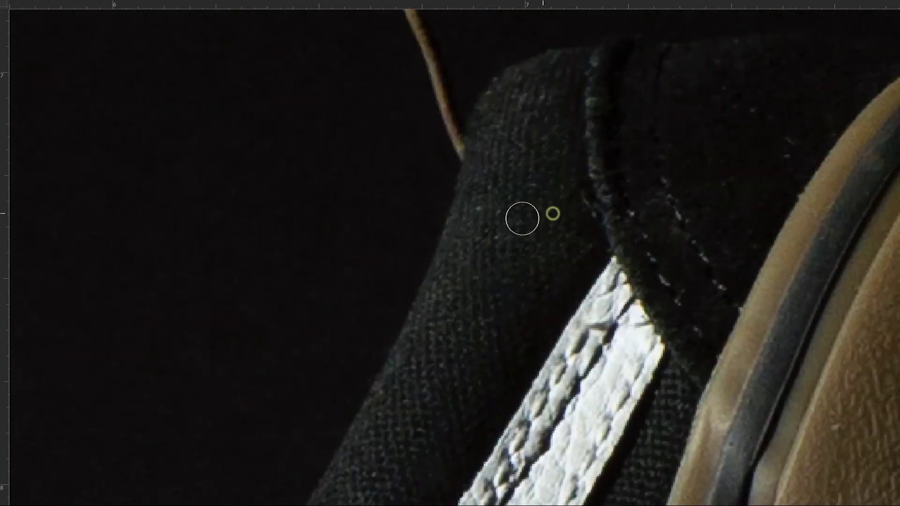
key("bracketright")
key("bracketright")
key("bracketright")
left_click_drag(466, 214, 544, 257)
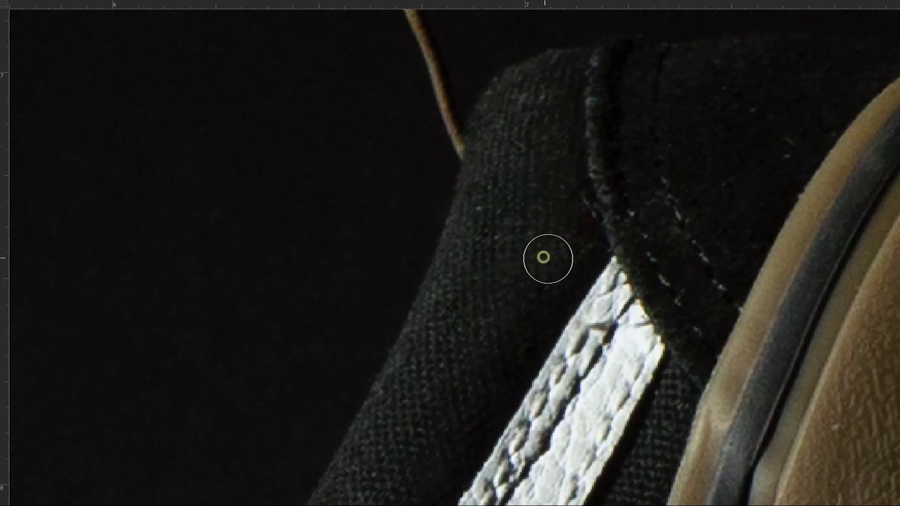
scroll(526, 216, "down", 5)
scroll(488, 185, "left", 2)
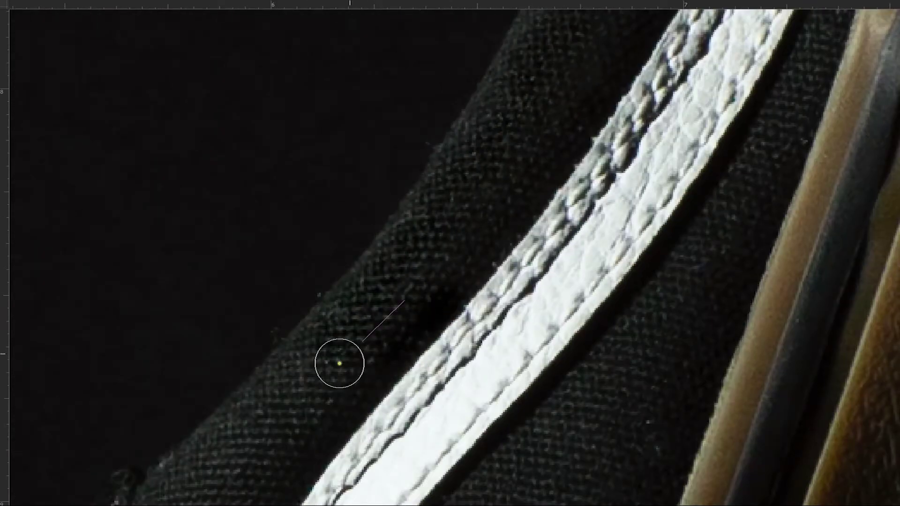
key("ctrl+minus")
key("ctrl+minus")
key("ctrl+minus")
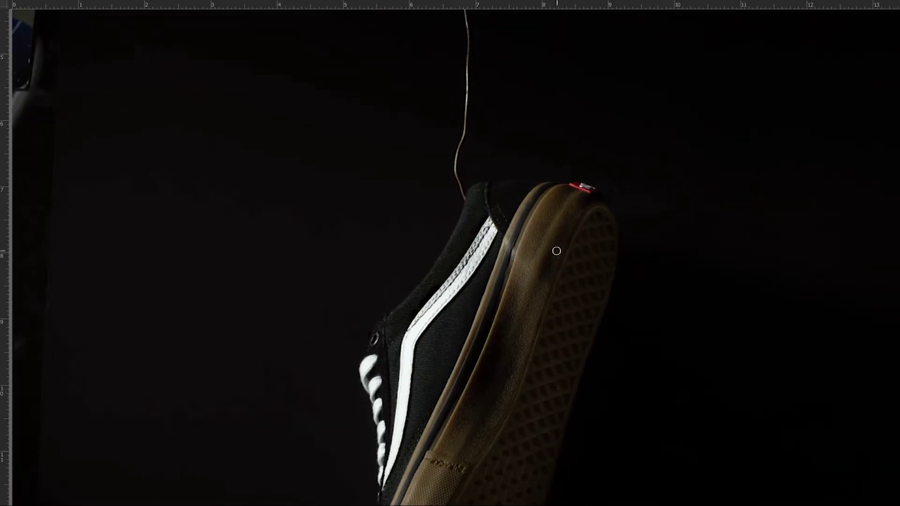
Clean lint and specks off the black canvas upper, then run the D&B action past its warning
scroll(431, 328, "up", 5)
scroll(431, 351, "up", 3)
scroll(431, 351, "down", 2)
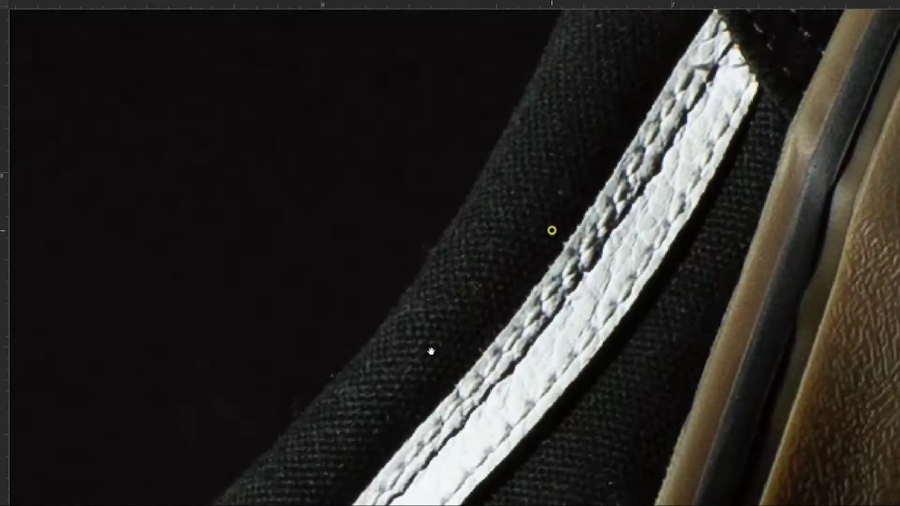
scroll(431, 351, "up", 2)
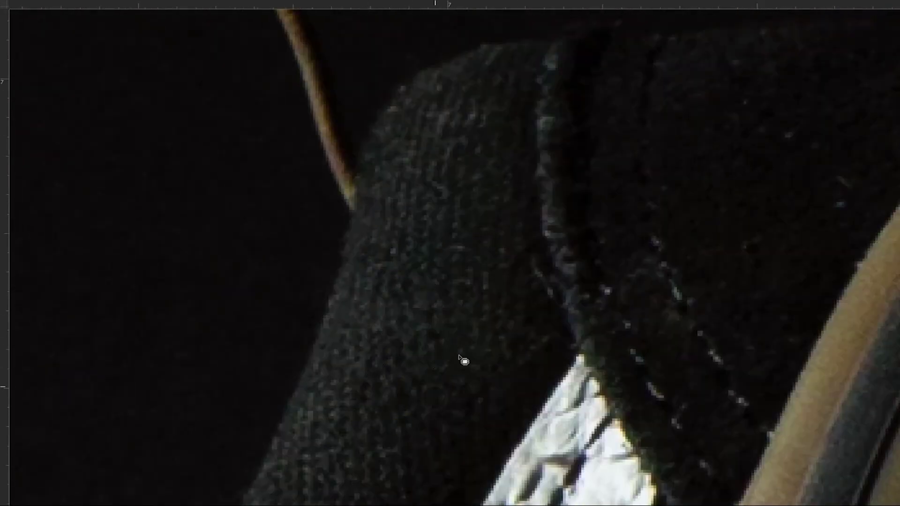
scroll(398, 329, "up", 3)
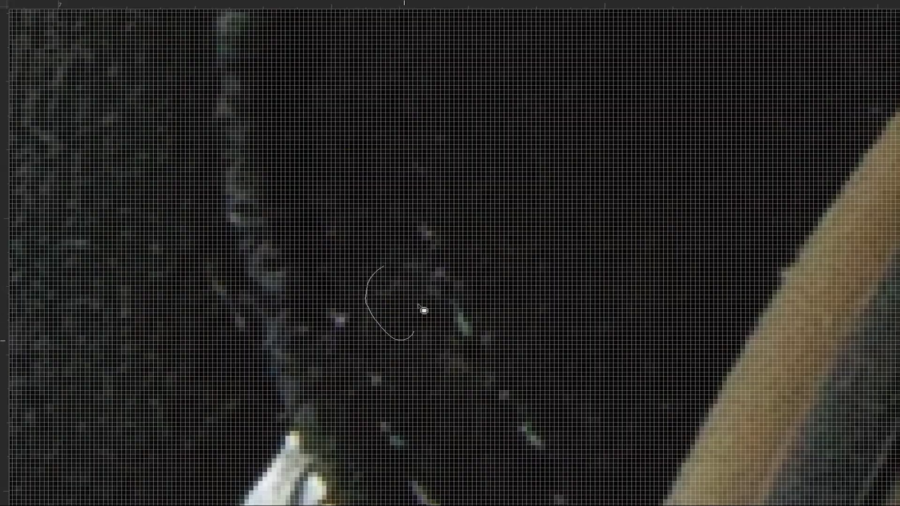
scroll(412, 291, "down", 4)
scroll(375, 328, "up", 2)
scroll(354, 305, "down", 3)
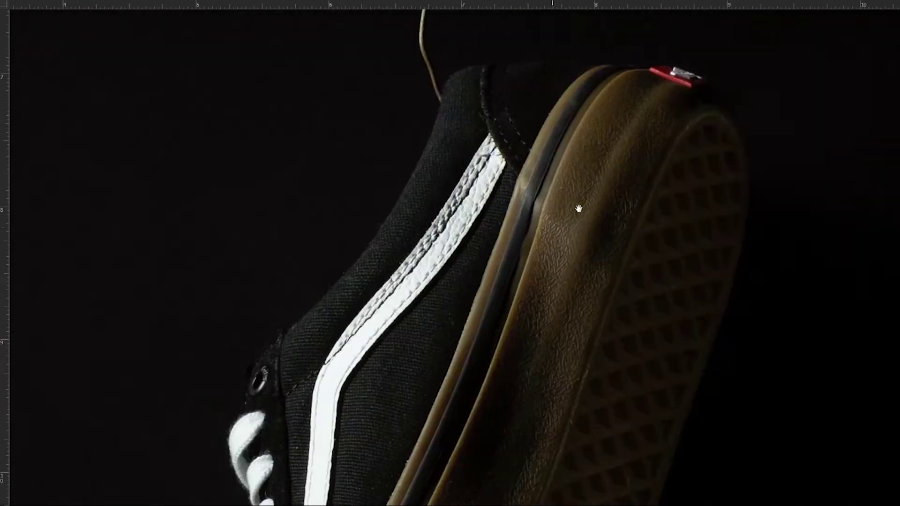
scroll(365, 328, "up", 3)
scroll(345, 353, "down", 3)
scroll(338, 381, "up", 3)
scroll(328, 305, "right", 3)
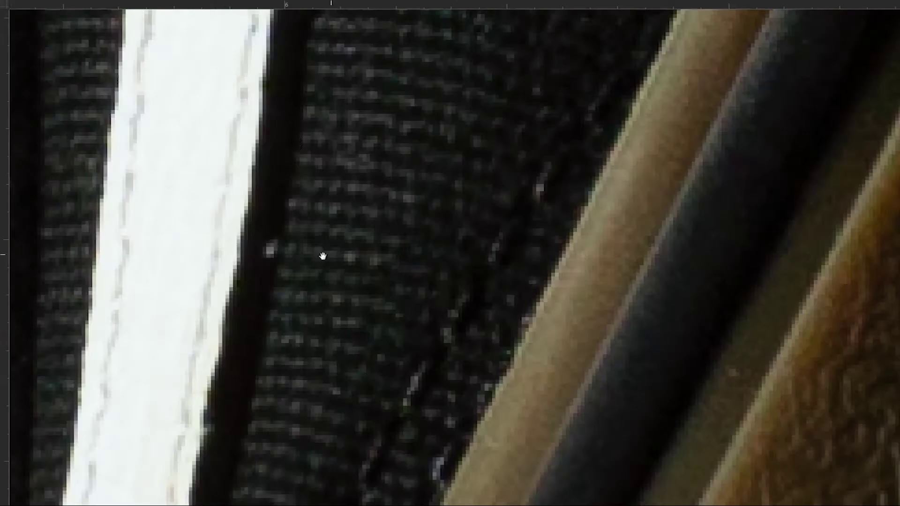
scroll(321, 255, "down", 3)
scroll(300, 375, "up", 2)
scroll(331, 233, "up", 2)
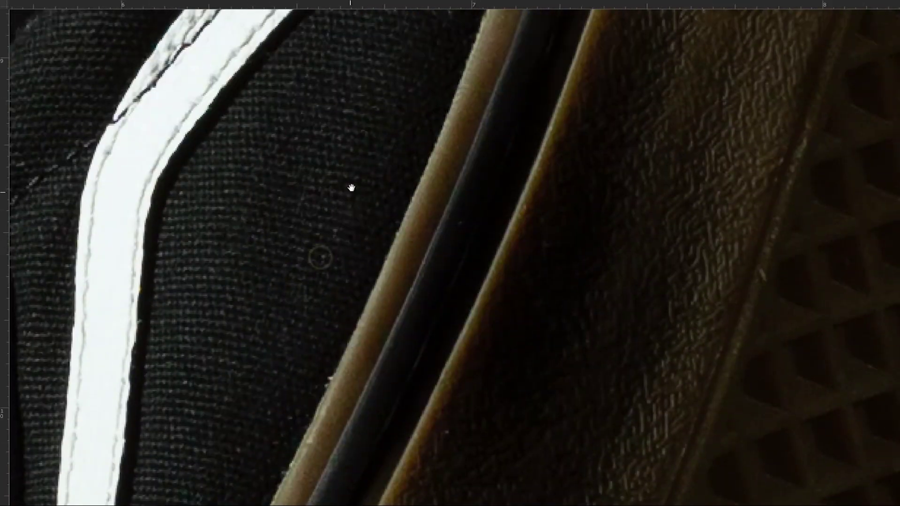
scroll(336, 321, "down", 1)
scroll(345, 319, "up", 3)
scroll(346, 210, "down", 2)
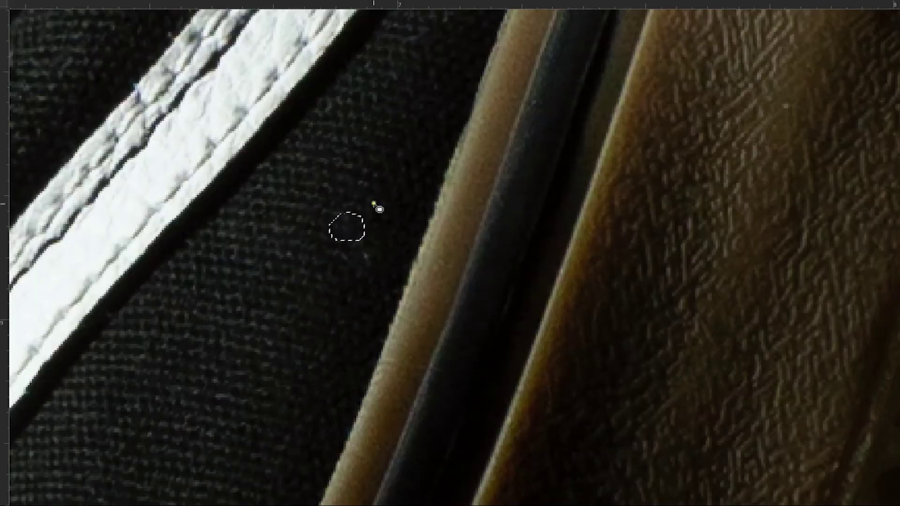
scroll(383, 285, "down", 2)
scroll(347, 340, "up", 1)
scroll(466, 283, "up", 2)
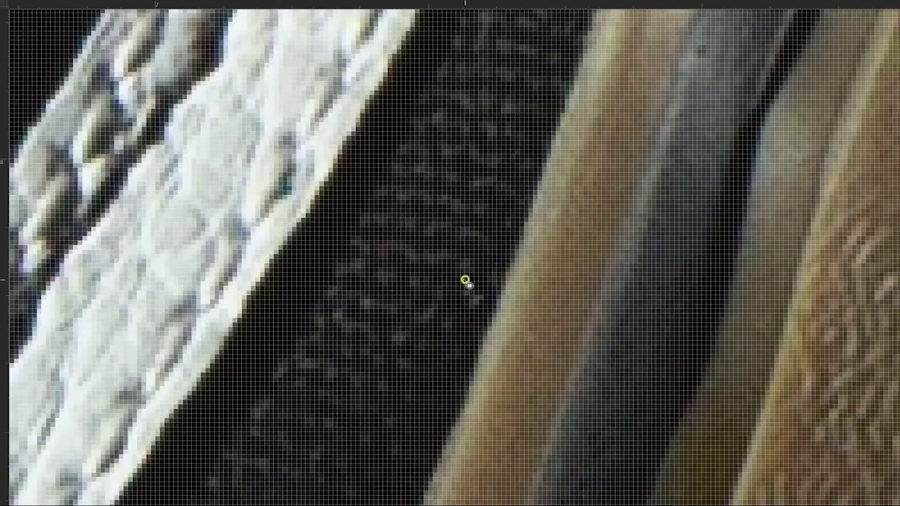
scroll(433, 334, "down", 3)
scroll(433, 334, "up", 1)
scroll(530, 308, "up", 2)
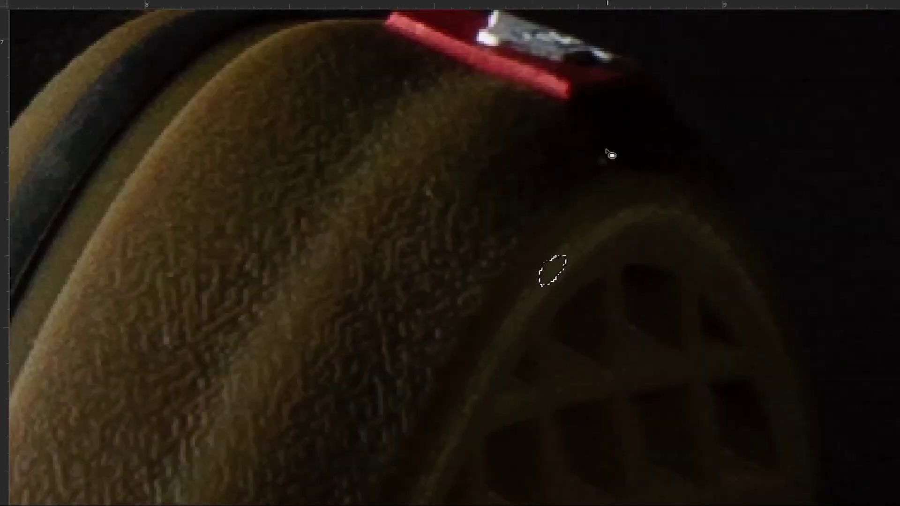
scroll(458, 161, "down", 3)
scroll(297, 189, "up", 1)
scroll(375, 243, "down", 2)
scroll(354, 261, "down", 1)
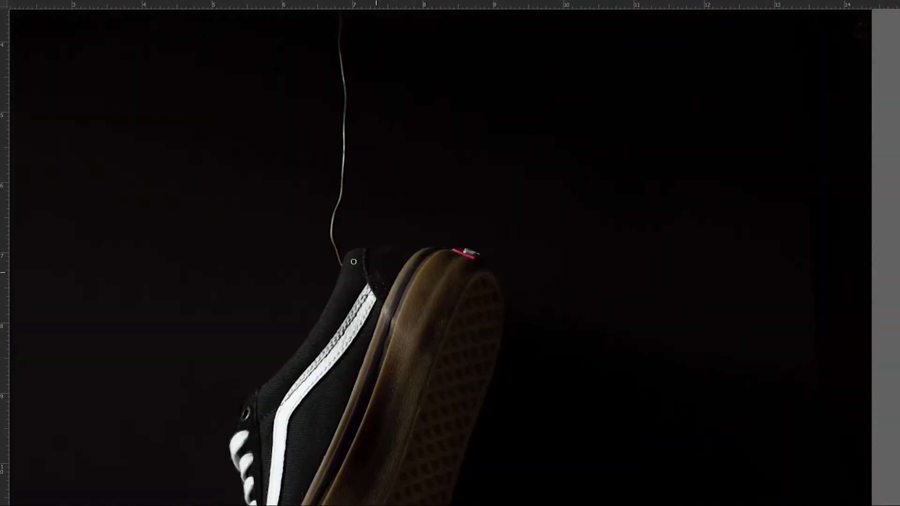
scroll(353, 262, "up", 2)
scroll(371, 201, "up", 3)
scroll(439, 305, "up", 1)
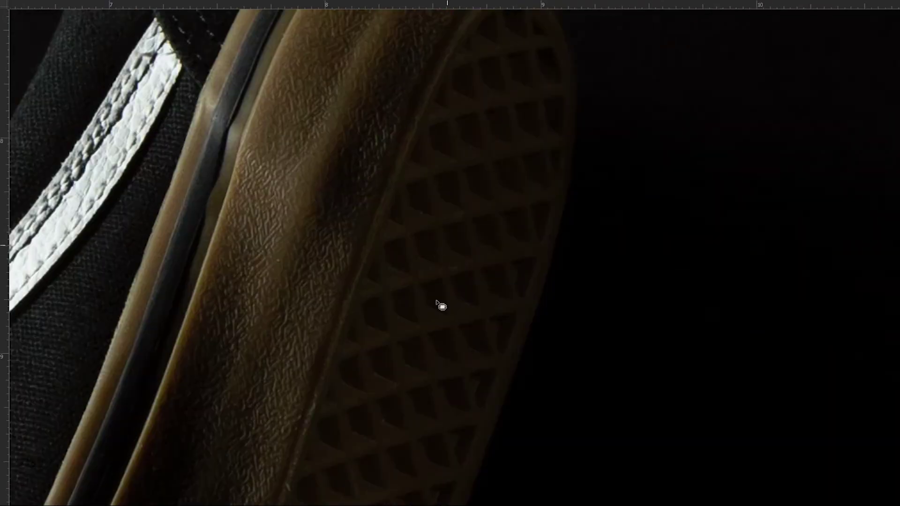
scroll(408, 295, "up", 2)
scroll(412, 314, "down", 5)
scroll(412, 313, "up", 5)
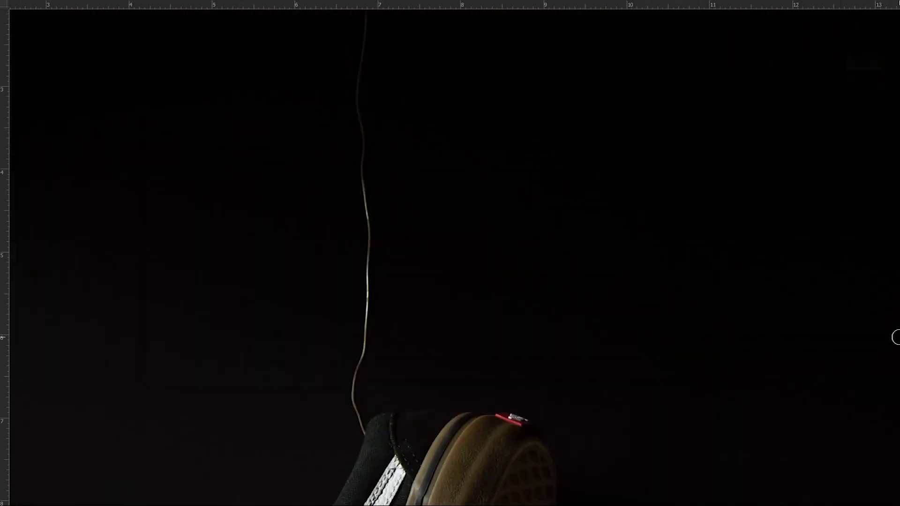
scroll(354, 136, "up", 2)
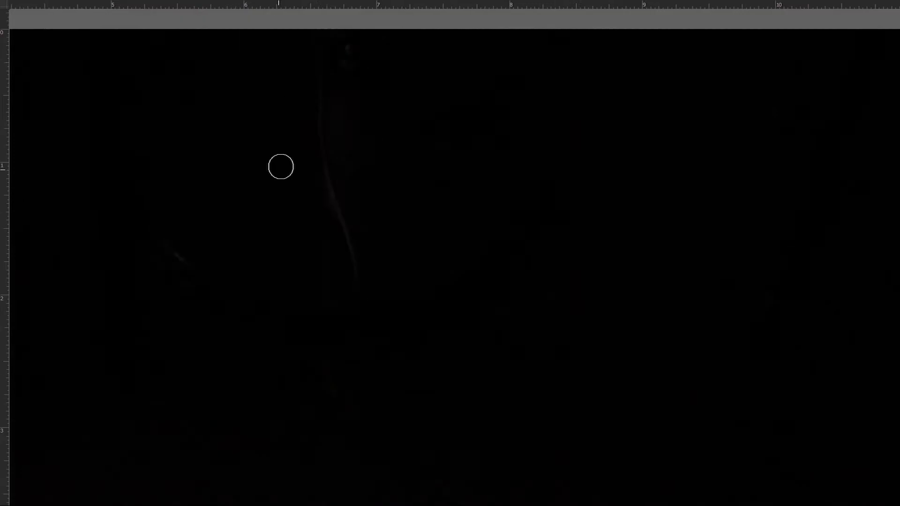
scroll(351, 201, "down", 2)
scroll(345, 245, "down", 2)
scroll(434, 209, "down", 2)
scroll(434, 209, "up", 5)
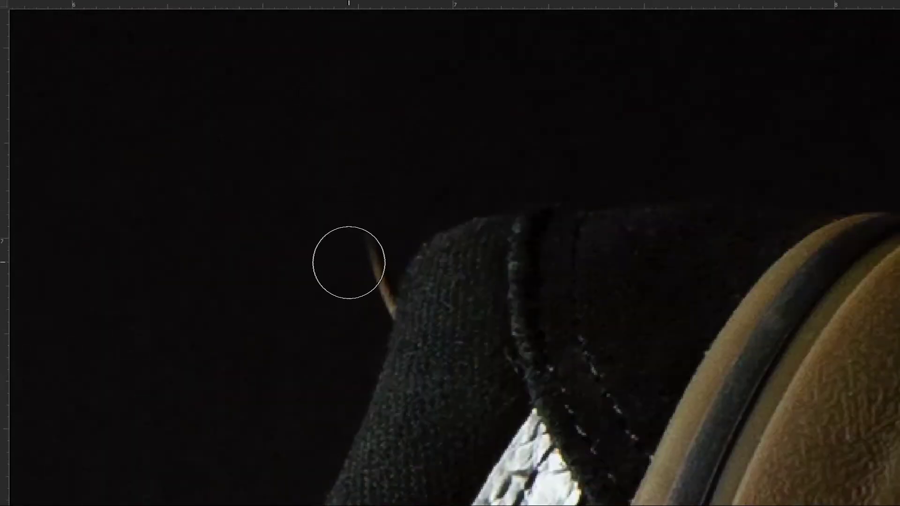
scroll(277, 233, "down", 3)
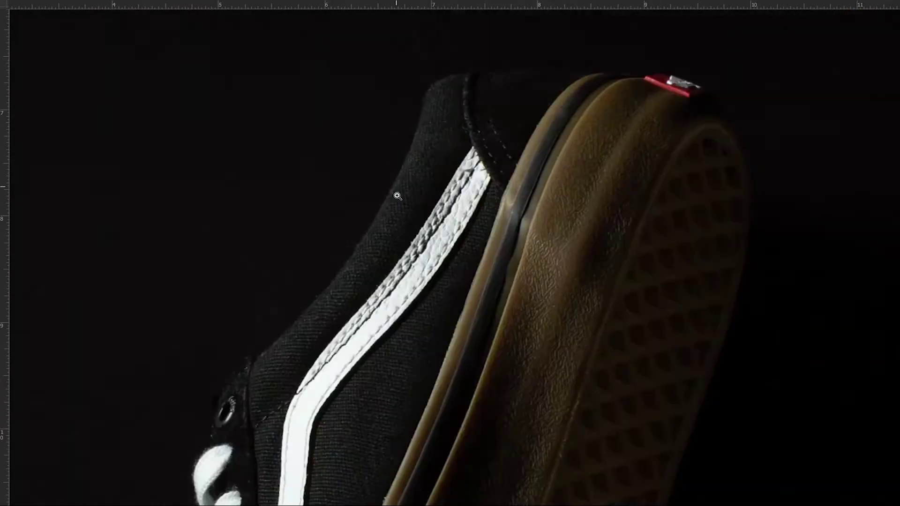
scroll(514, 209, "down", 2)
double_click(673, 89)
left_click(418, 201)
Dodge and burn along the gum sole, brightening its textured ridges and embossed lettering
scroll(424, 235, "up", 2)
scroll(370, 258, "up", 2)
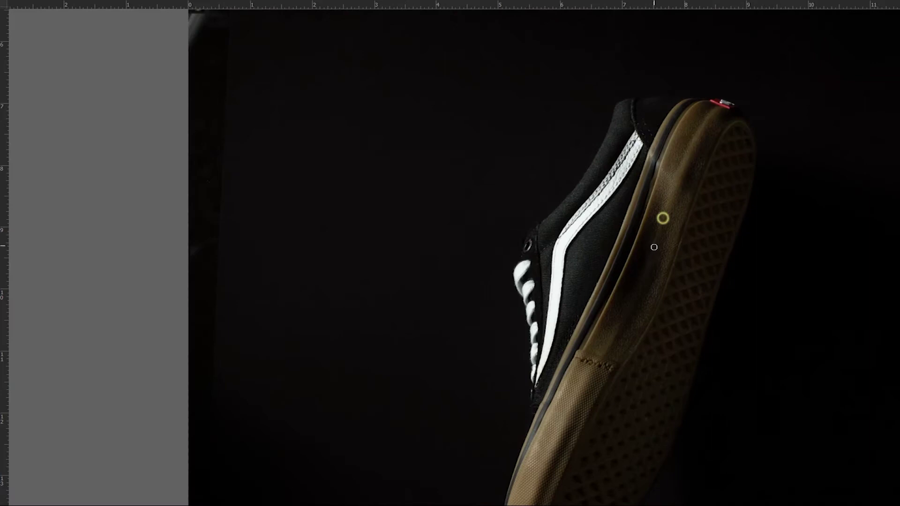
left_click(658, 229)
scroll(574, 394, "up", 2)
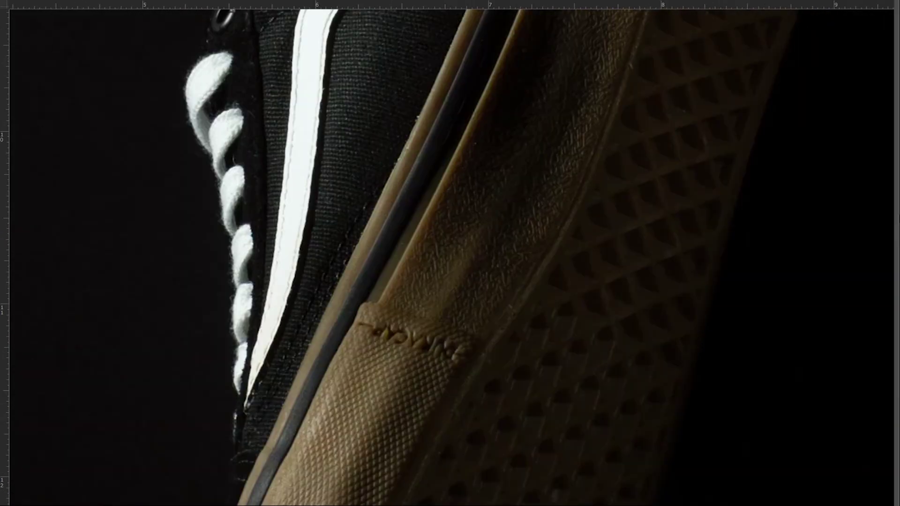
scroll(530, 163, "up", 3)
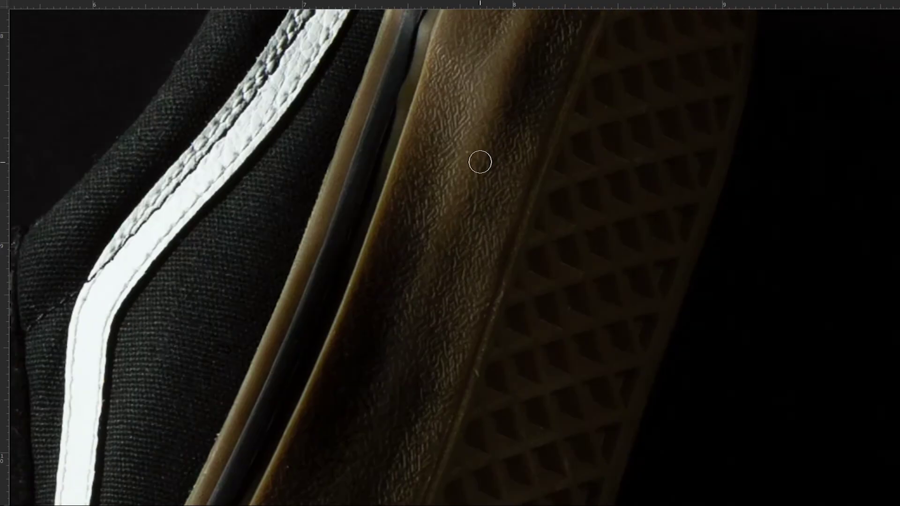
scroll(430, 84, "up", 3)
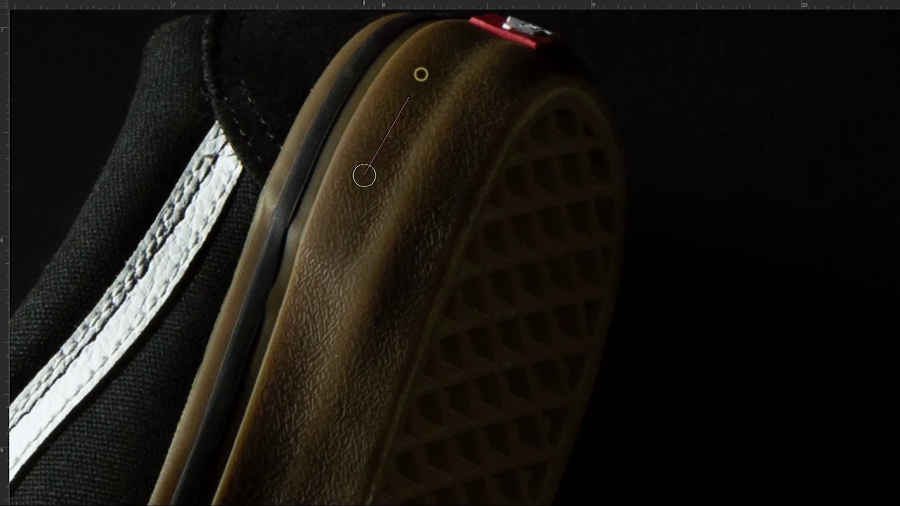
scroll(364, 175, "down", 3)
scroll(364, 175, "down", 3)
scroll(373, 286, "up", 5)
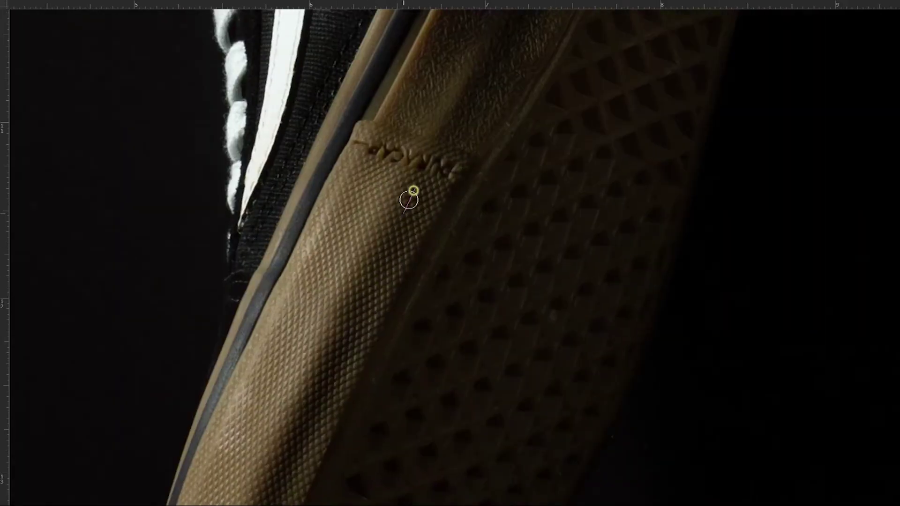
scroll(409, 200, "down", 1)
scroll(420, 183, "down", 3)
scroll(405, 235, "down", 3)
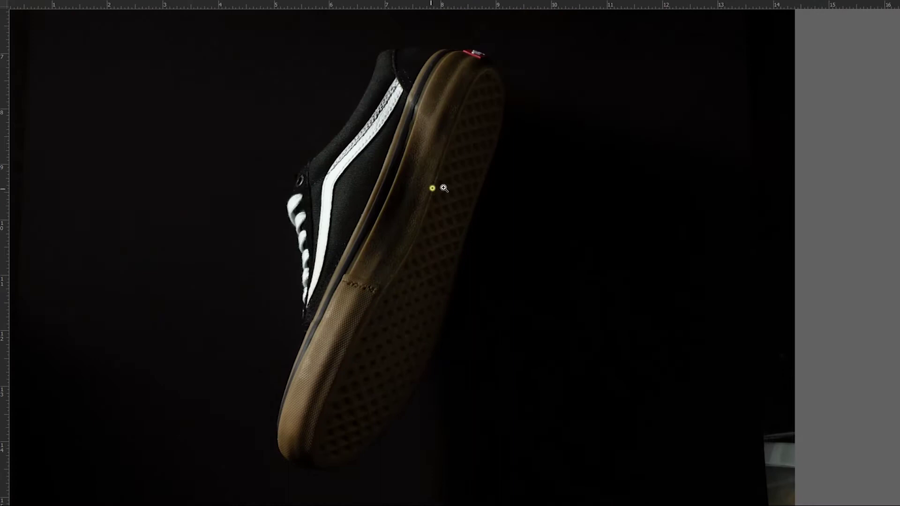
scroll(404, 235, "up", 5)
left_click_drag(306, 345, 313, 342)
Move the Dodge layer above Burn inside the D&B group
scroll(312, 343, "up", 3)
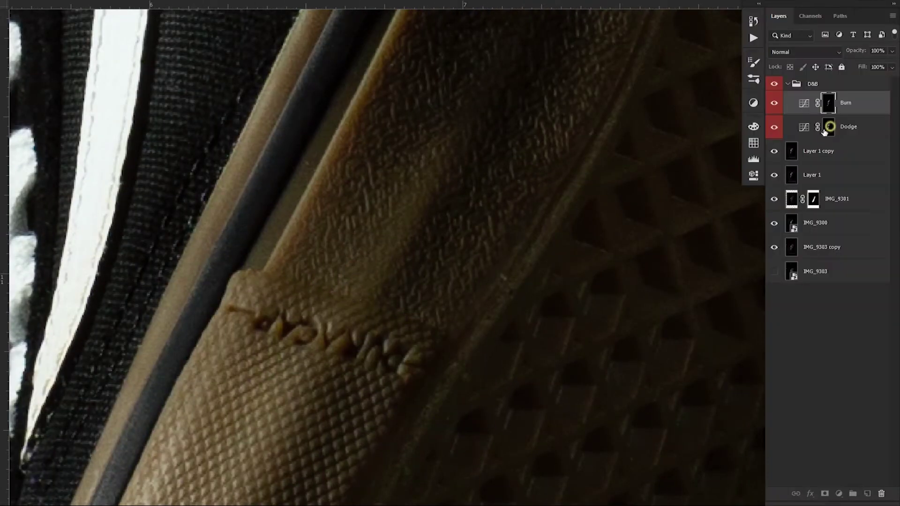
scroll(316, 309, "down", 5)
scroll(316, 310, "up", 4)
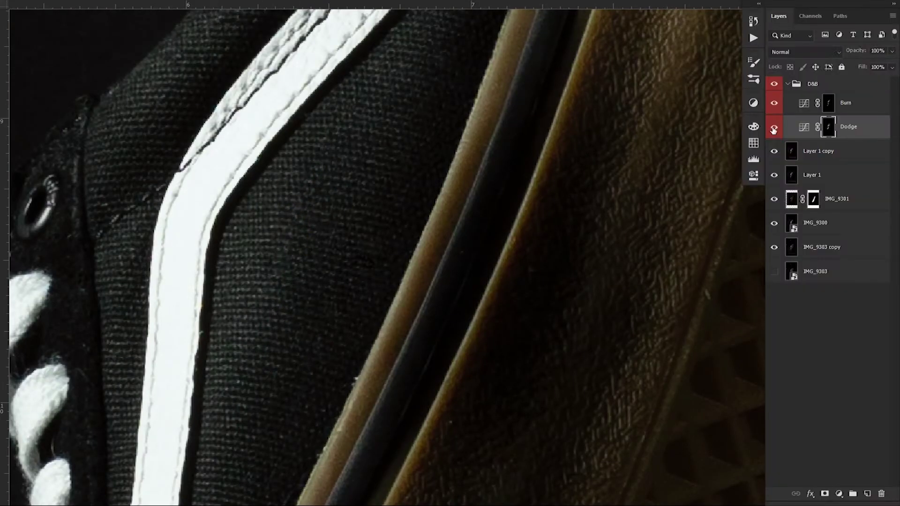
scroll(350, 163, "down", 5)
scroll(266, 276, "up", 3)
scroll(189, 138, "down", 5)
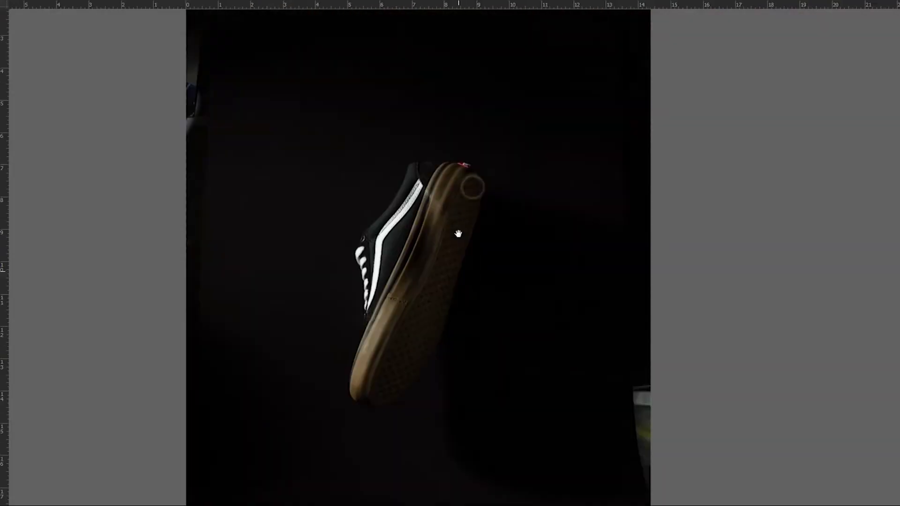
scroll(462, 186, "up", 4)
left_click(671, 292)
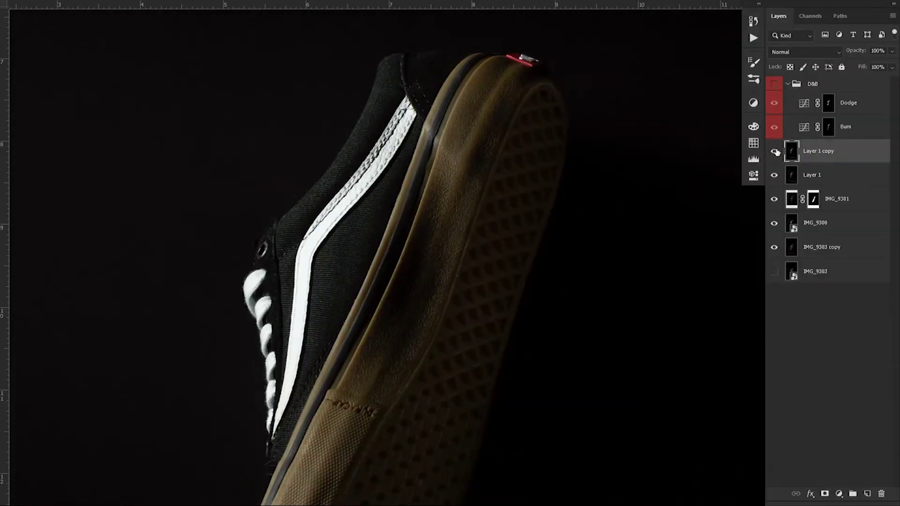
Apply High Pass to Layer 2 and blend it in Soft Light at 50% opacity
key("Tab")
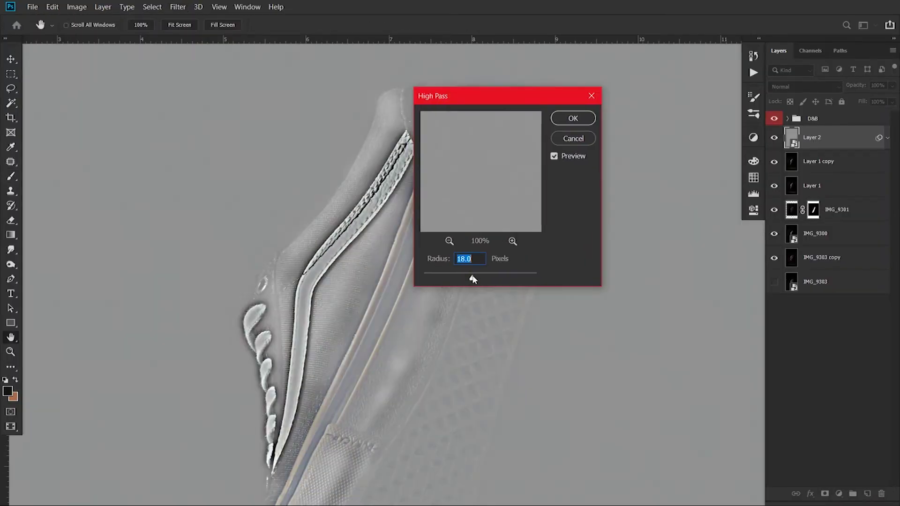
left_click(573, 117)
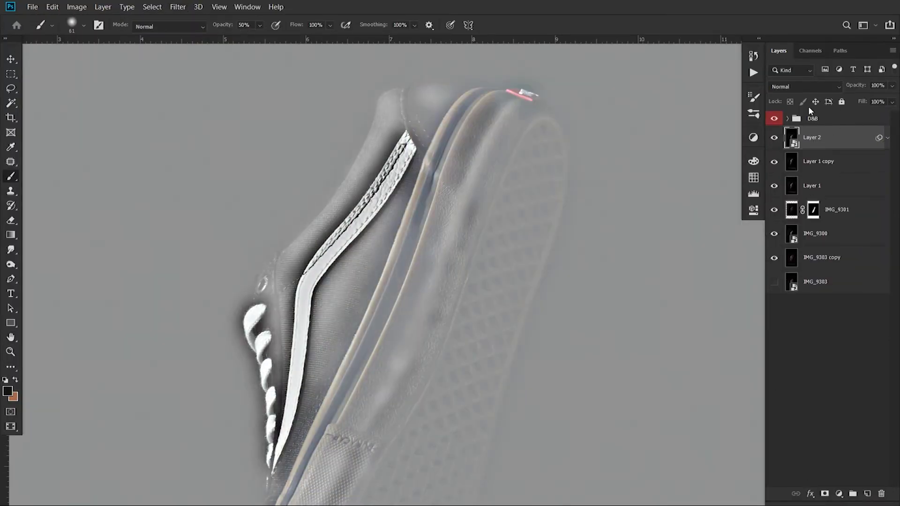
left_click(804, 87)
left_click(794, 253)
left_click(825, 494)
scroll(466, 195, "up", 3)
type("50")
key("Return")
Paint the sharpening in along the white stripe and lower sole on Layer 2's mask
left_click_drag(353, 414, 434, 272)
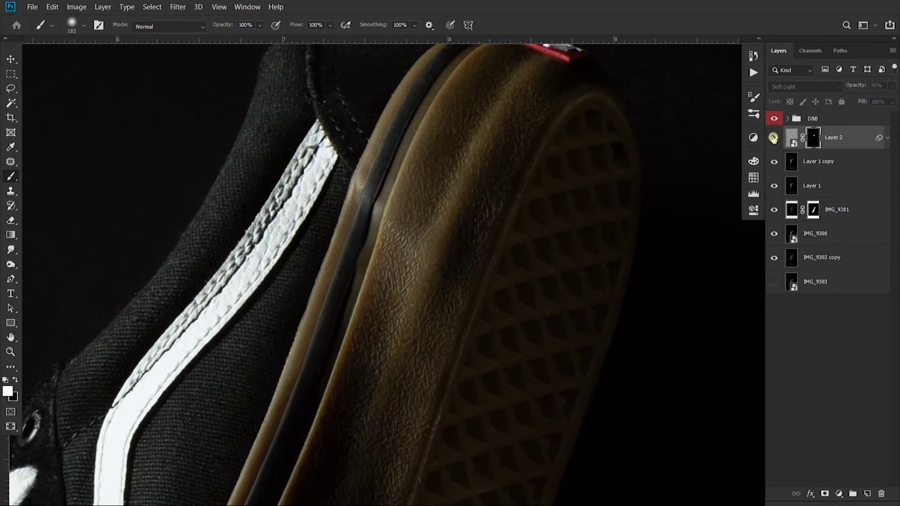
scroll(478, 195, "down", 3)
scroll(428, 145, "up", 5)
left_click_drag(428, 145, 323, 248)
scroll(323, 248, "down", 4)
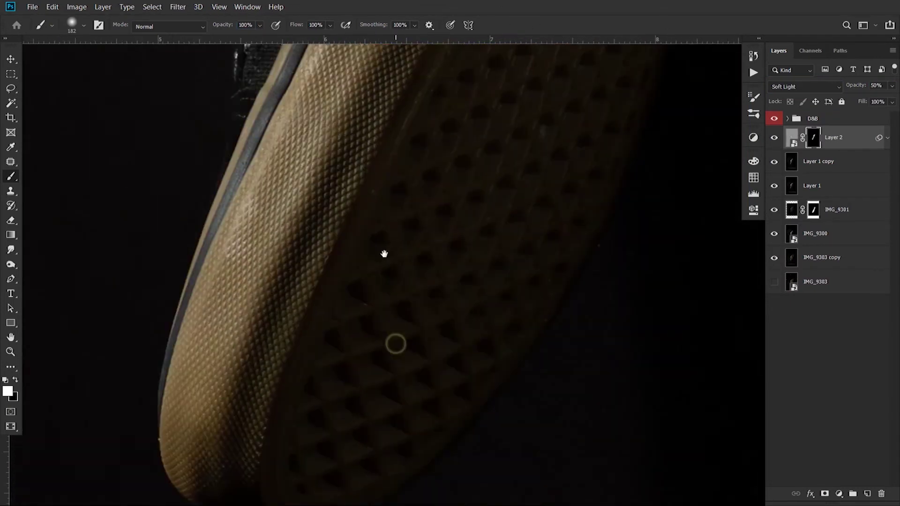
scroll(346, 263, "up", 2)
Raise the High Pass sharpening layer's opacity to 75%
key("7")
key("5")
scroll(338, 261, "up", 5)
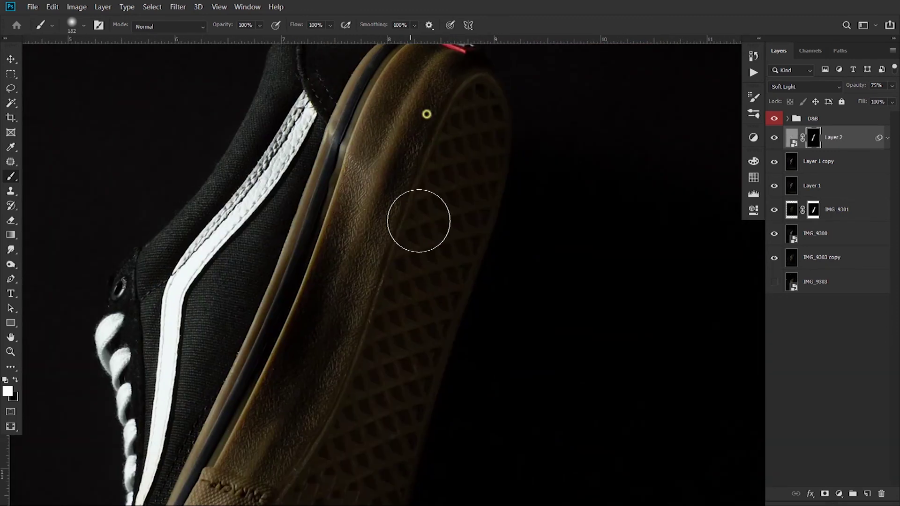
scroll(416, 219, "down", 5)
scroll(193, 456, "up", 5)
scroll(299, 428, "right", 3)
scroll(77, 341, "left", 3)
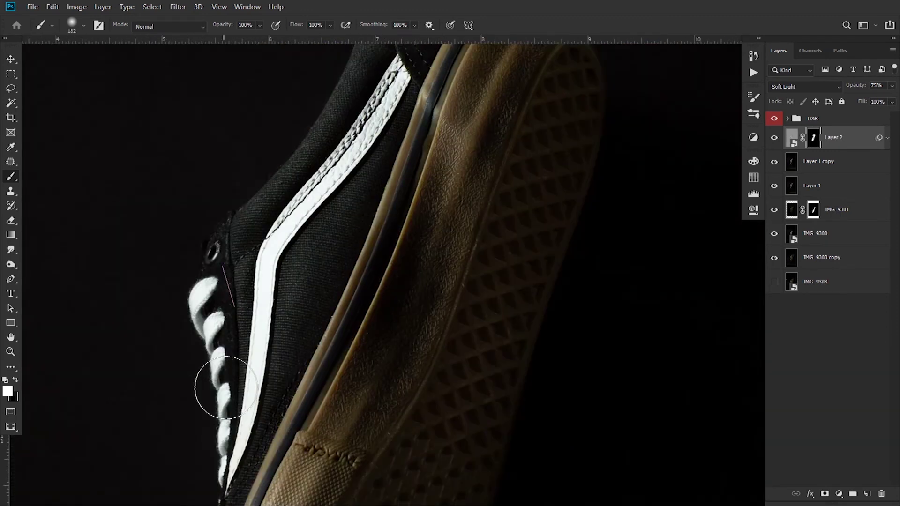
scroll(217, 377, "down", 3)
scroll(421, 188, "up", 3)
scroll(436, 173, "down", 3)
scroll(291, 232, "down", 2)
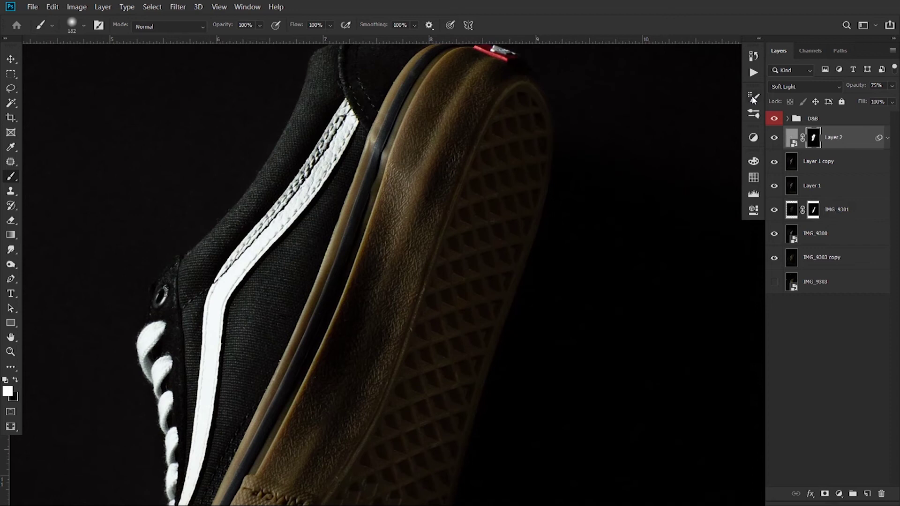
scroll(291, 232, "down", 2)
left_click(753, 136)
Invert the Black & White 1 mask and paint desaturation onto the sneaker's upper
left_click(675, 174)
key("ctrl+i")
scroll(176, 377, "up", 5)
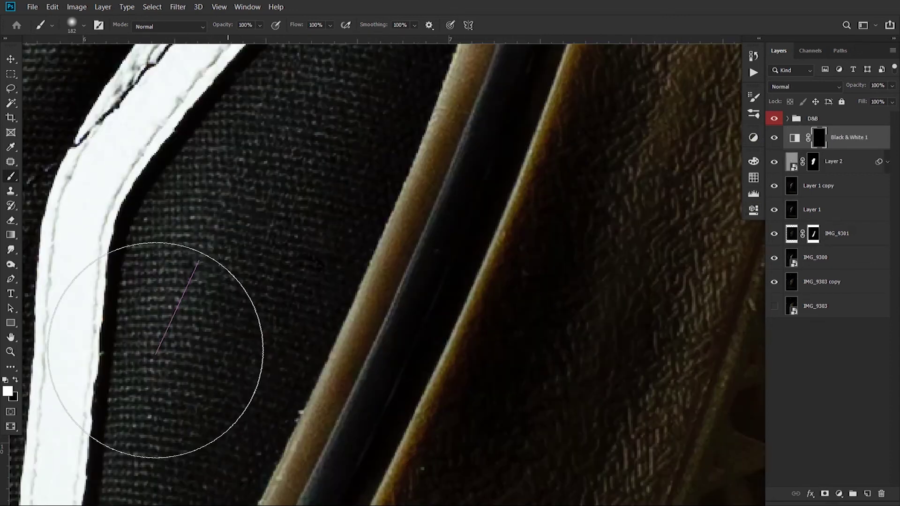
scroll(346, 161, "up", 3)
scroll(392, 131, "down", 4)
scroll(320, 288, "up", 3)
scroll(321, 287, "down", 3)
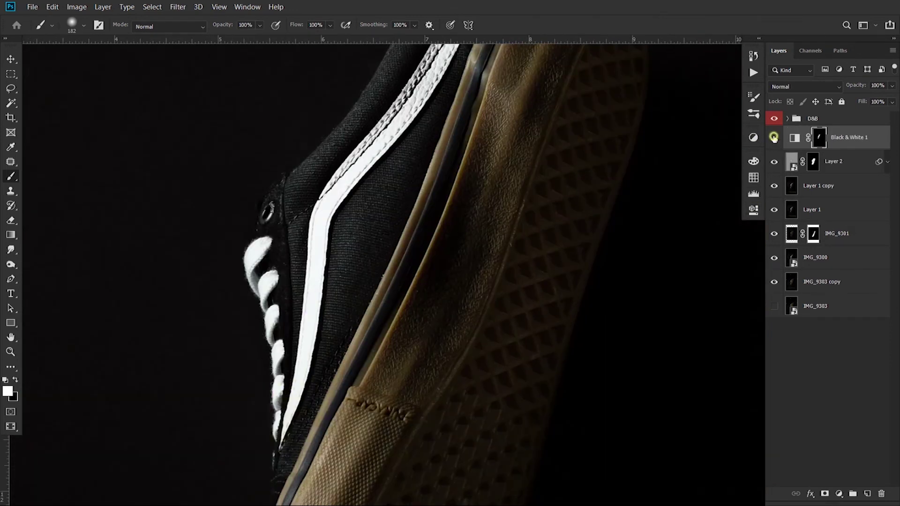
scroll(282, 322, "up", 2)
Move the Black & White 1 adjustment layer above the D&B group
scroll(329, 319, "up", 4)
scroll(341, 243, "up", 3)
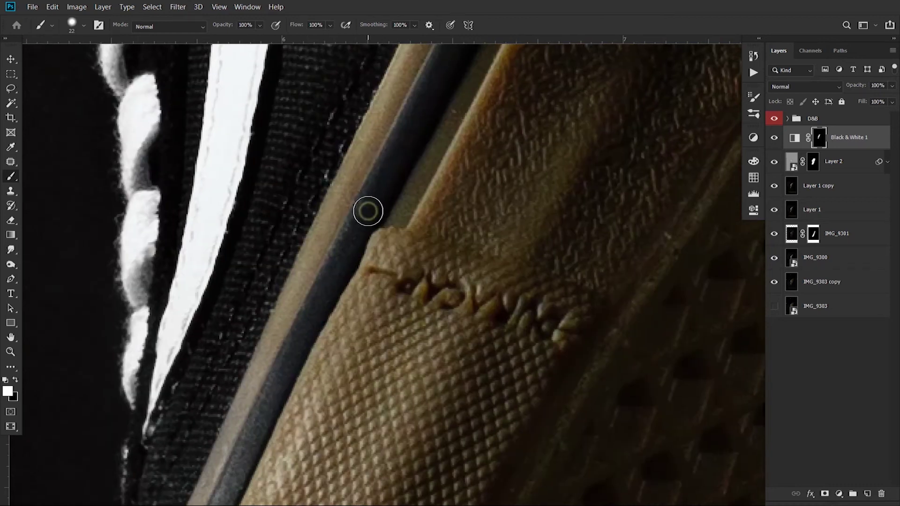
scroll(367, 209, "right", 3)
scroll(392, 205, "right", 3)
scroll(363, 311, "right", 2)
scroll(456, 202, "down", 5)
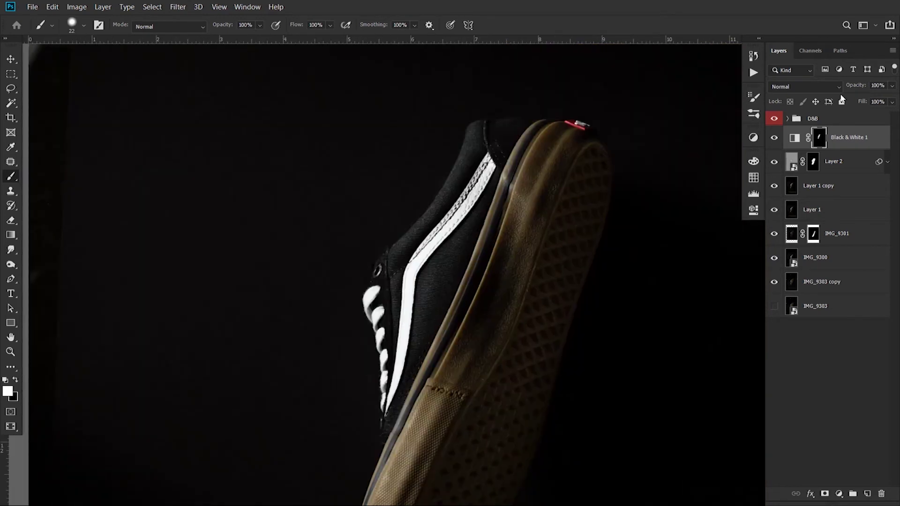
scroll(456, 201, "up", 1)
left_click_drag(806, 141, 776, 125)
Raise Layer 2's High Pass smart filter radius to 29.1 pixels and collapse its filters
left_click(774, 282)
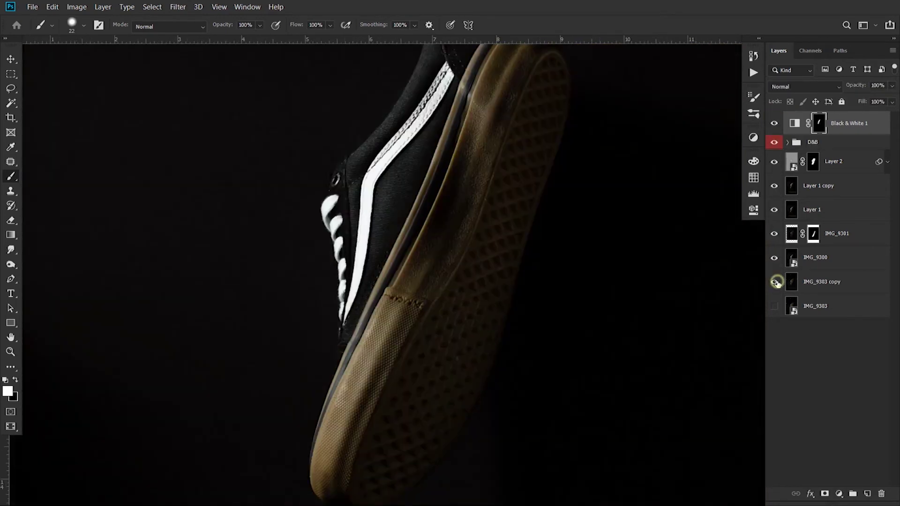
scroll(518, 405, "up", 3)
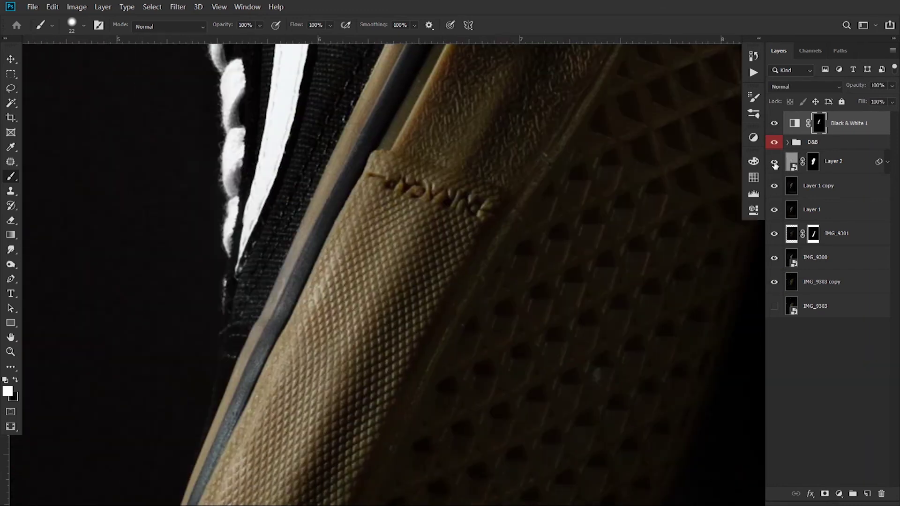
left_click(833, 161)
double_click(845, 199)
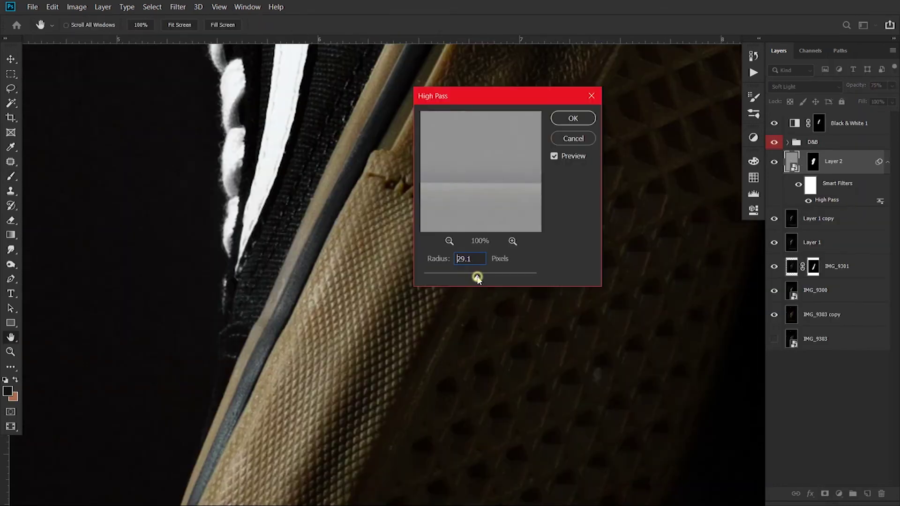
left_click_drag(492, 277, 505, 279)
left_click(888, 162)
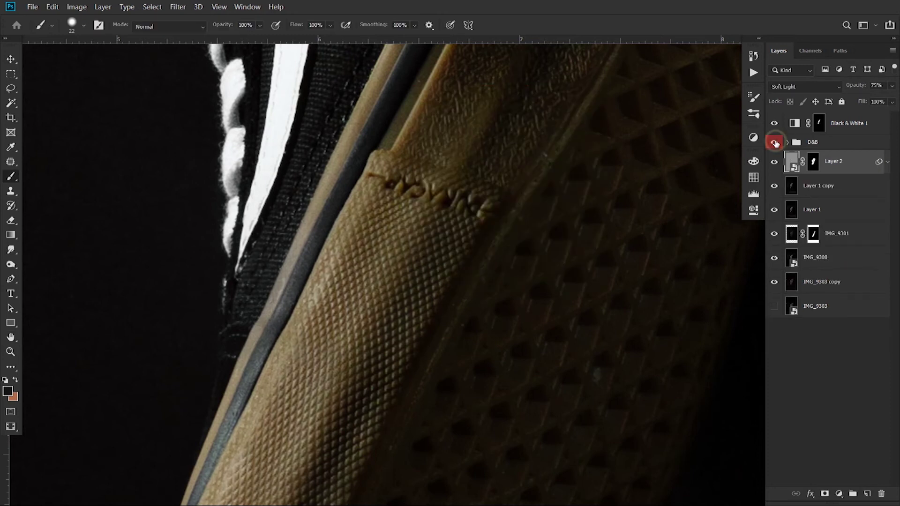
key("ctrl+0")
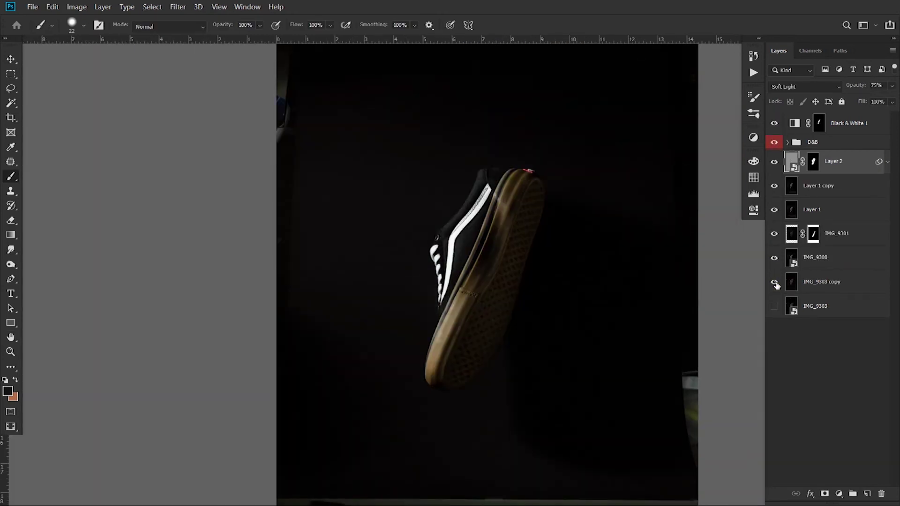
scroll(529, 171, "up", 5)
key("Tab")
scroll(529, 239, "up", 4)
key("ctrl+0")
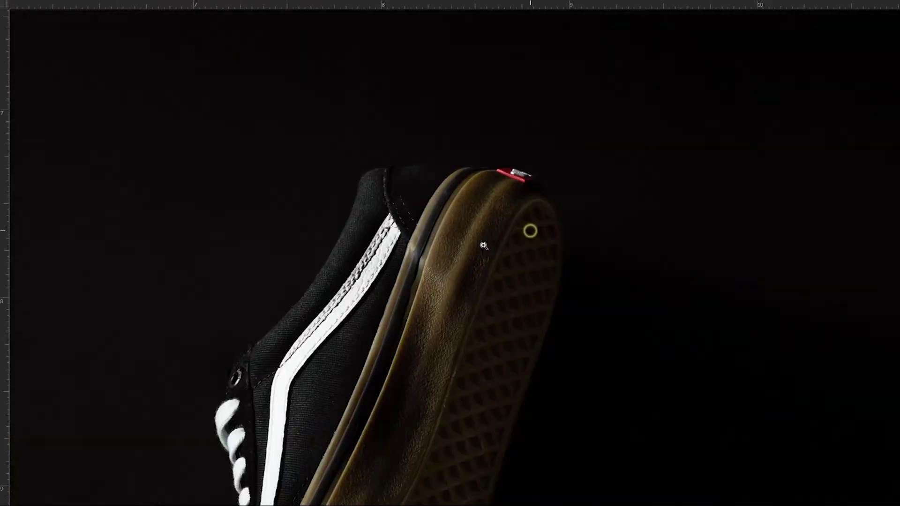
scroll(365, 281, "up", 5)
key("Tab")
left_click(887, 127)
key("Tab")
scroll(366, 335, "up", 2)
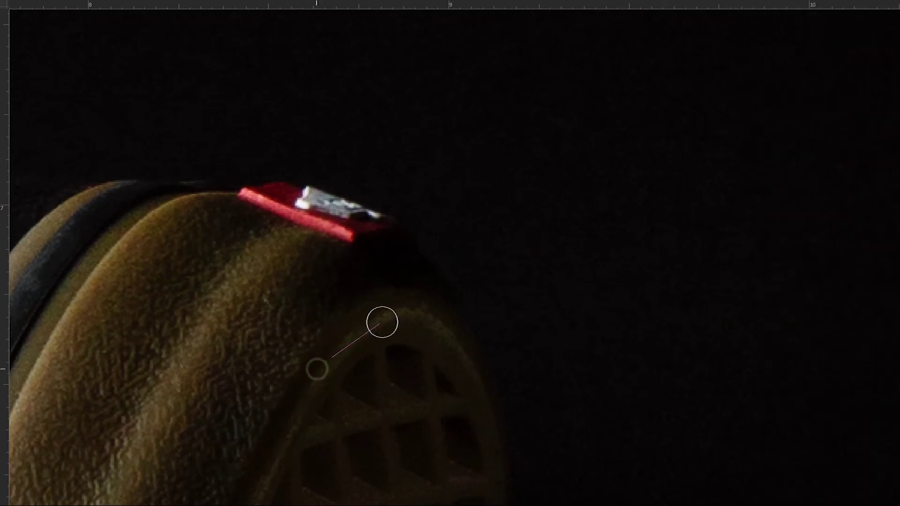
scroll(328, 386, "up", 2)
left_click_drag(381, 208, 328, 285)
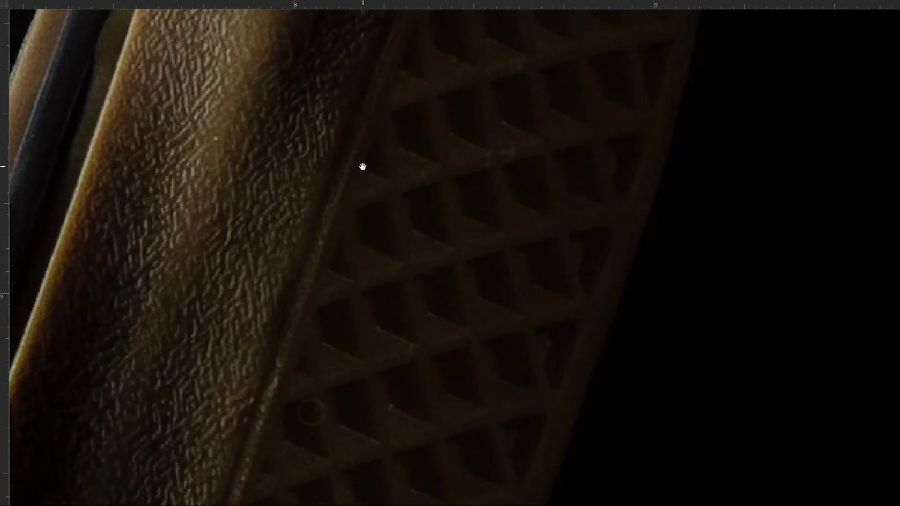
scroll(328, 285, "down", 6)
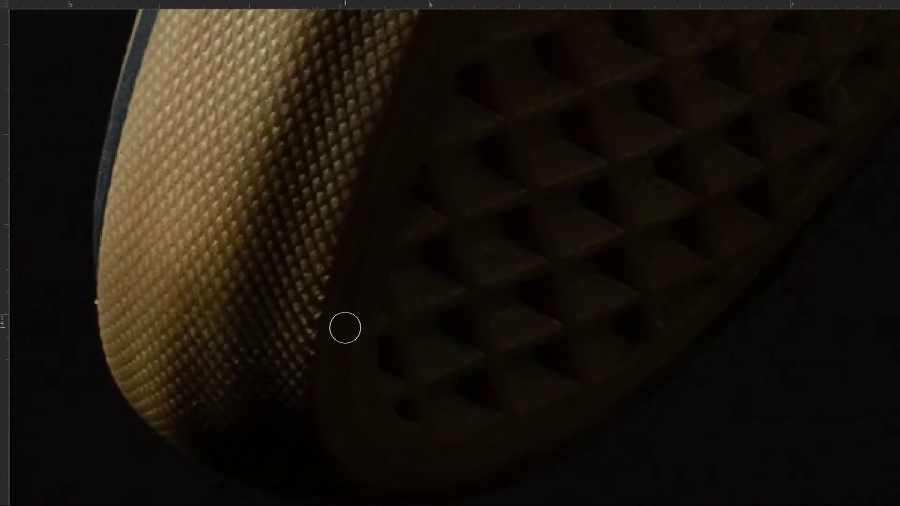
scroll(375, 291, "up", 10)
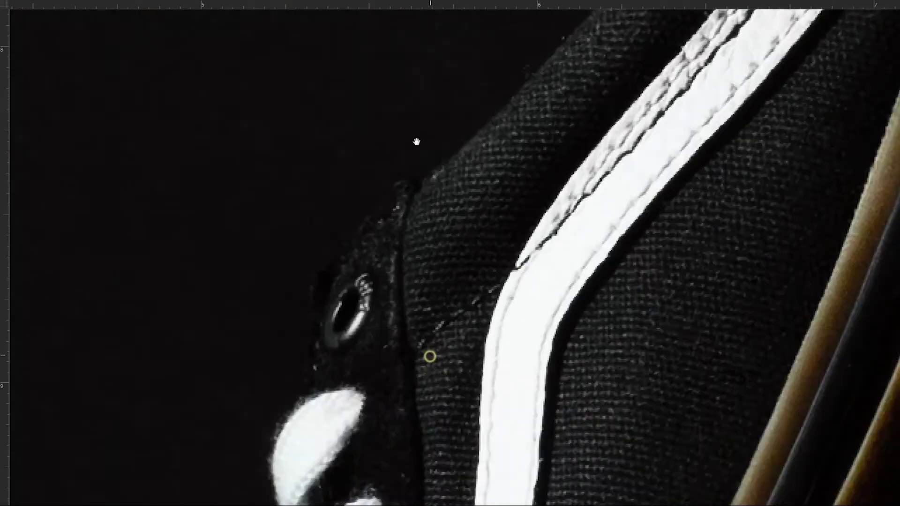
scroll(463, 241, "down", 10)
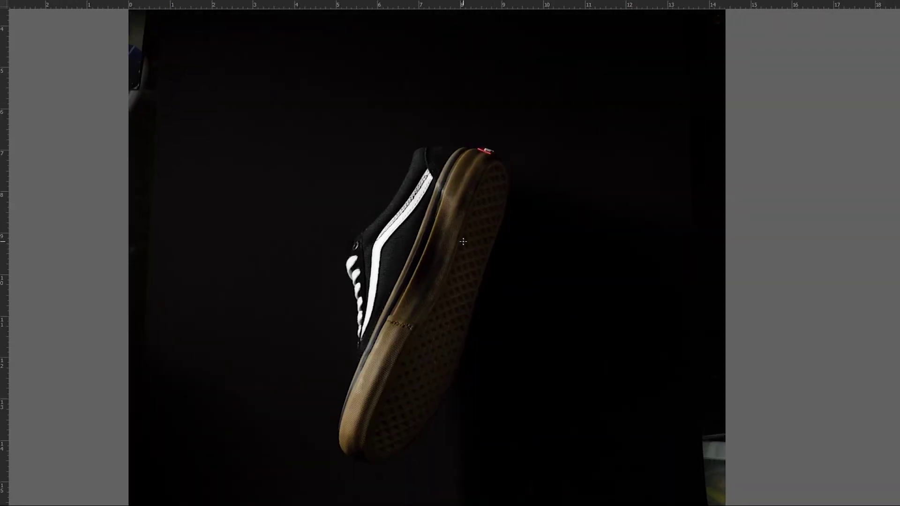